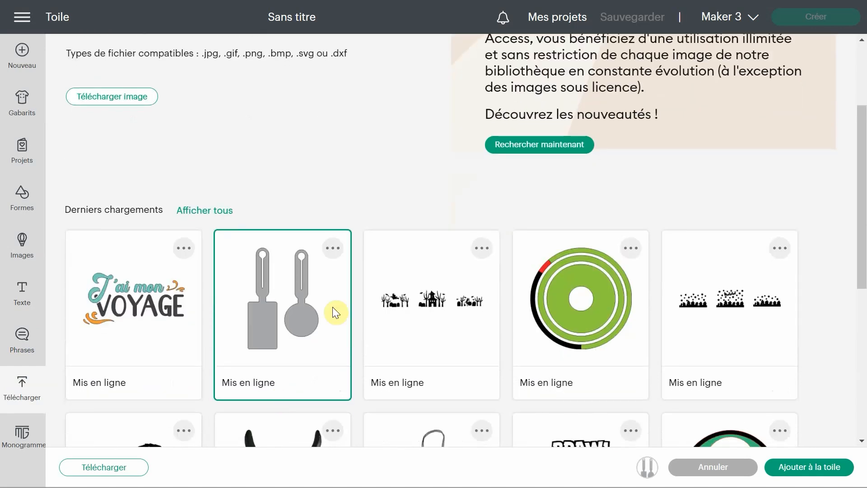
Step: Add the uploaded image with the rectangular and round luggage tags to the canvas
left_click(798, 469)
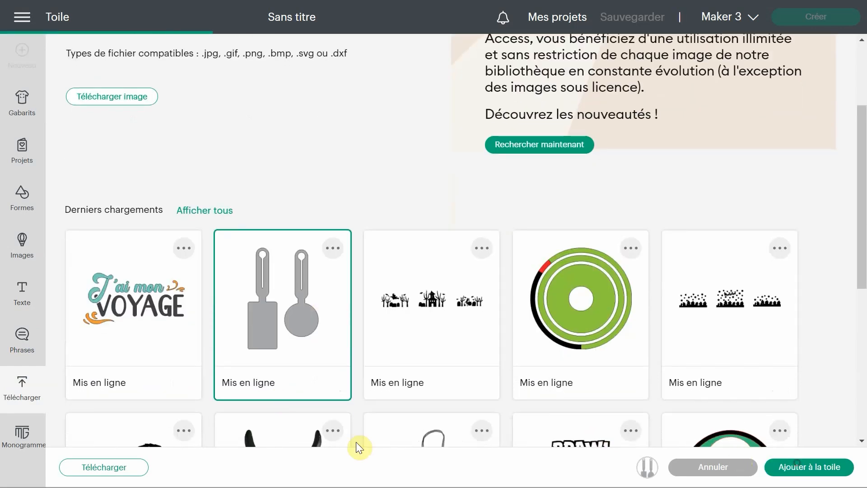
scroll(290, 330, "down", 2)
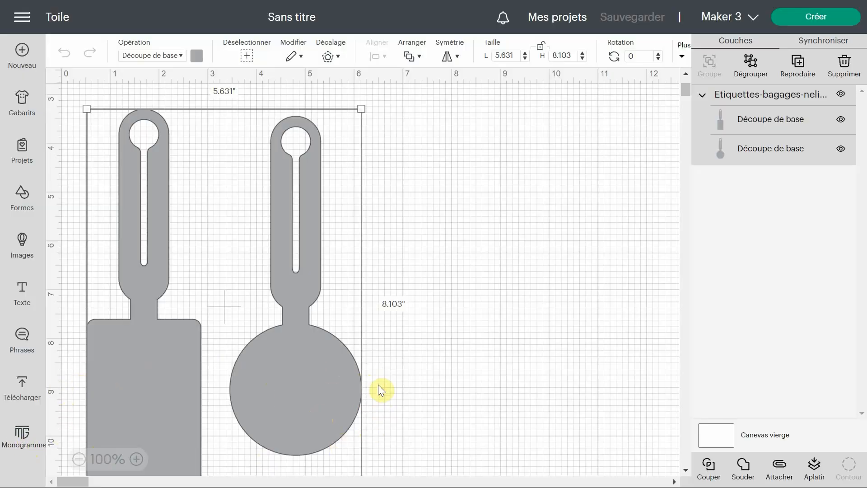
scroll(420, 378, "down", 3)
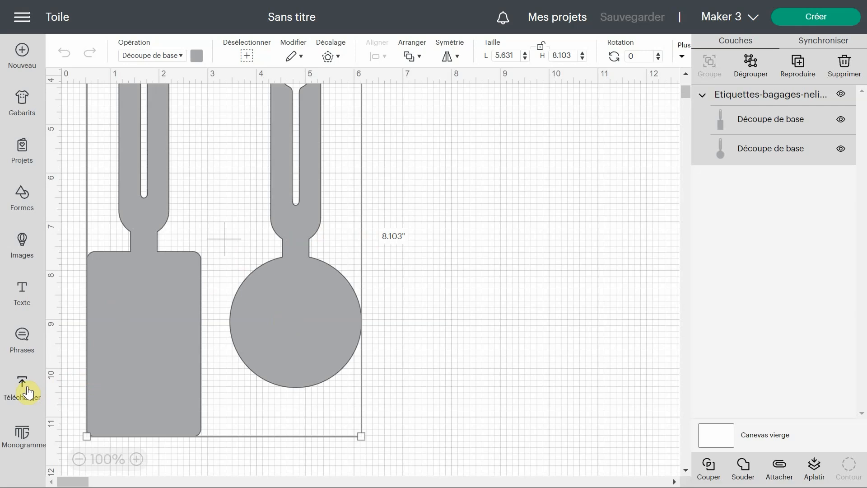
left_click(22, 391)
scroll(110, 314, "down", 3)
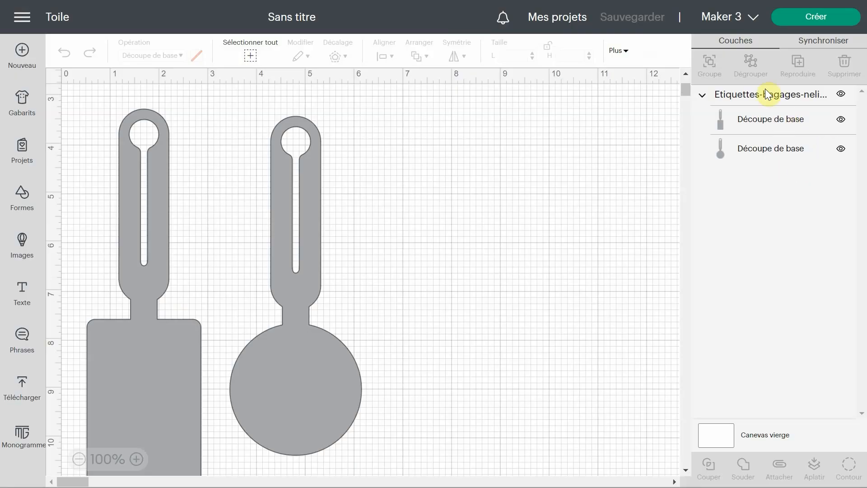
Step: Ungroup the two luggage tag shapes and hide the rectangular one
left_click(767, 93)
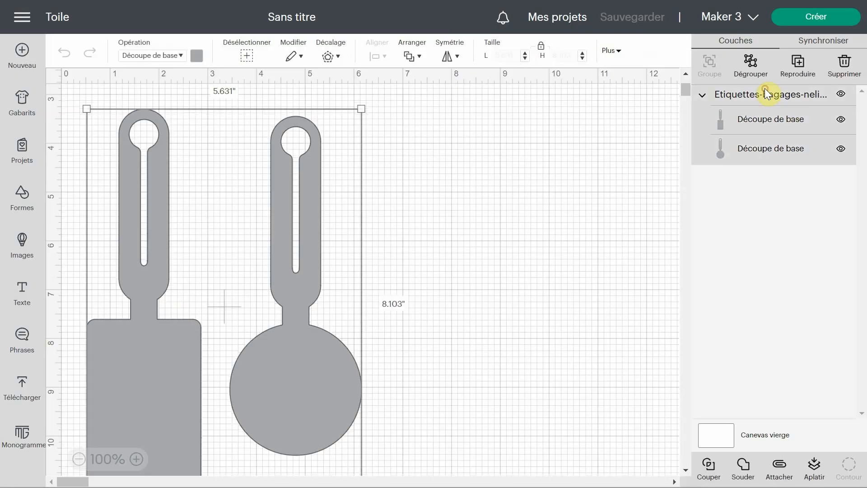
left_click(760, 77)
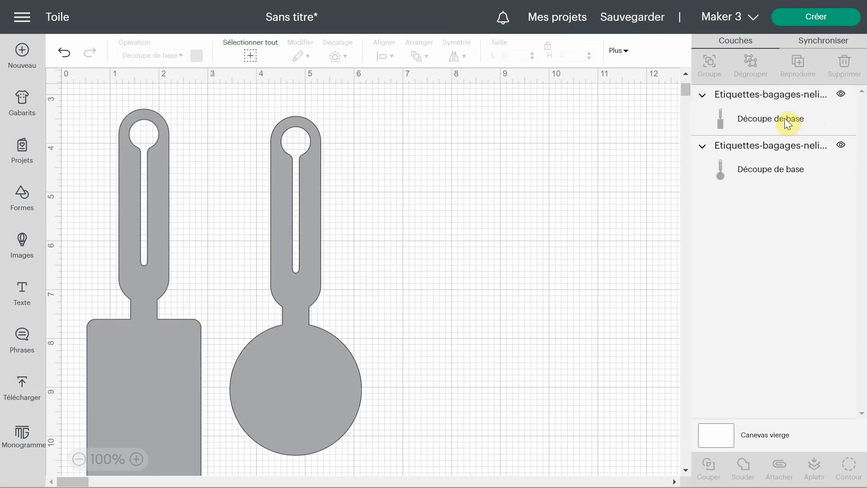
left_click(842, 95)
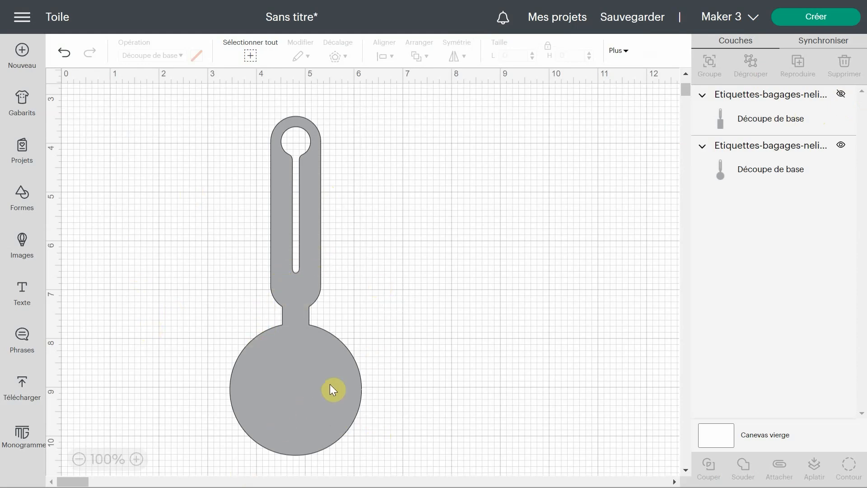
Step: Start a monogram with the initial P and try the handwritten category (Manuscrit / Écrit à la main) with the pink round dotted frame
left_click(25, 435)
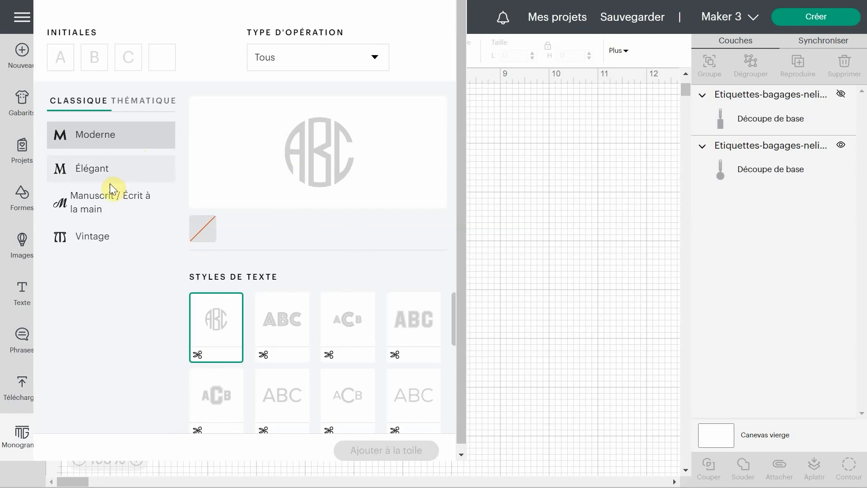
left_click(104, 204)
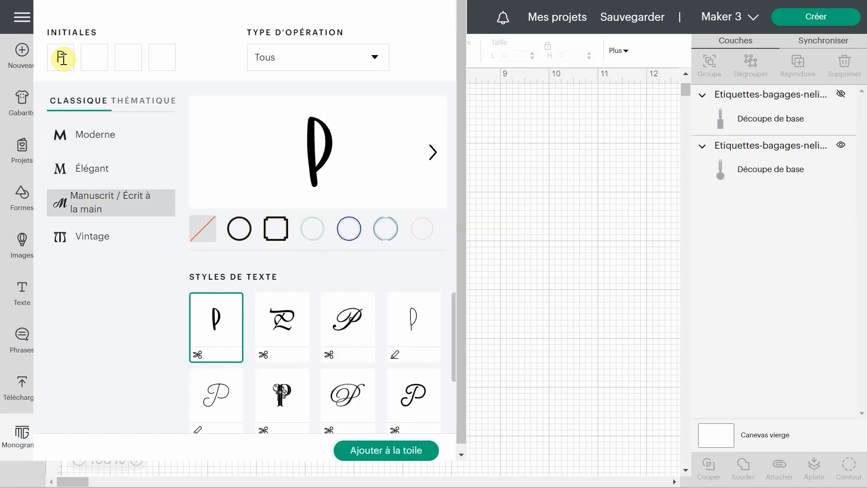
scroll(338, 332, "down", 3)
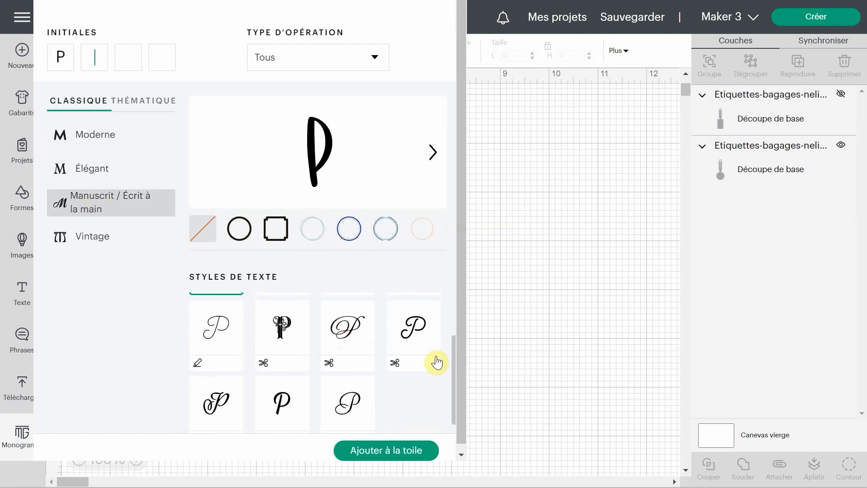
scroll(355, 343, "up", 3)
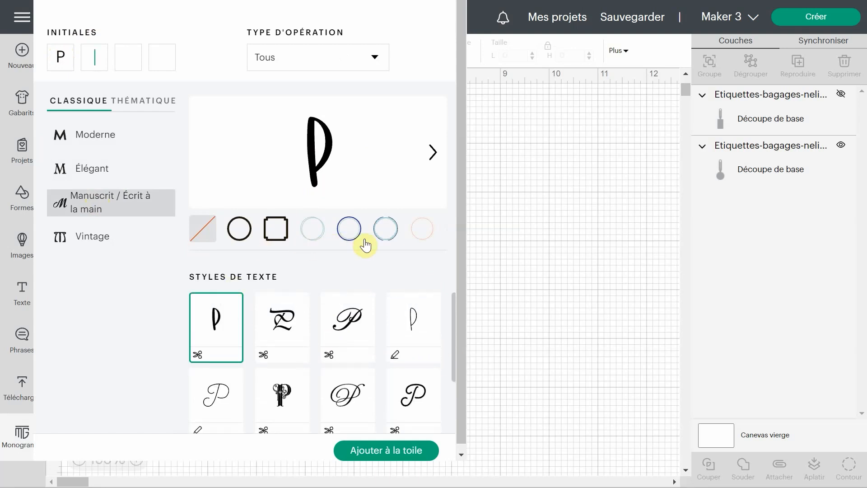
left_click(417, 238)
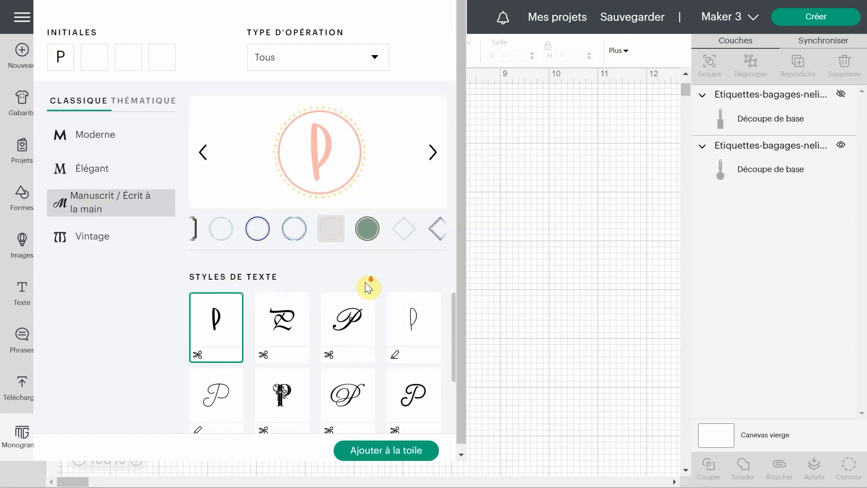
scroll(365, 282, "down", 1)
scroll(369, 329, "down", 3)
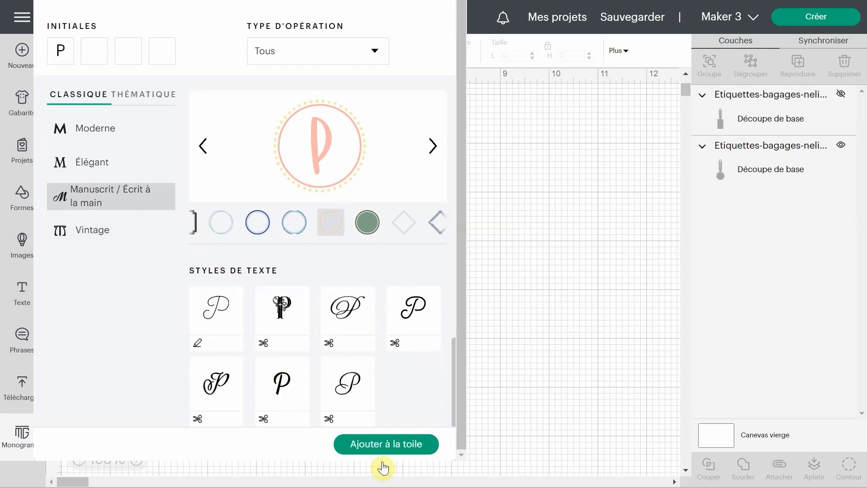
left_click(357, 396)
Step: Give the monogram the Vintage pen-drawn script P and the cream round dotted frame, and add it to the canvas
left_click(86, 231)
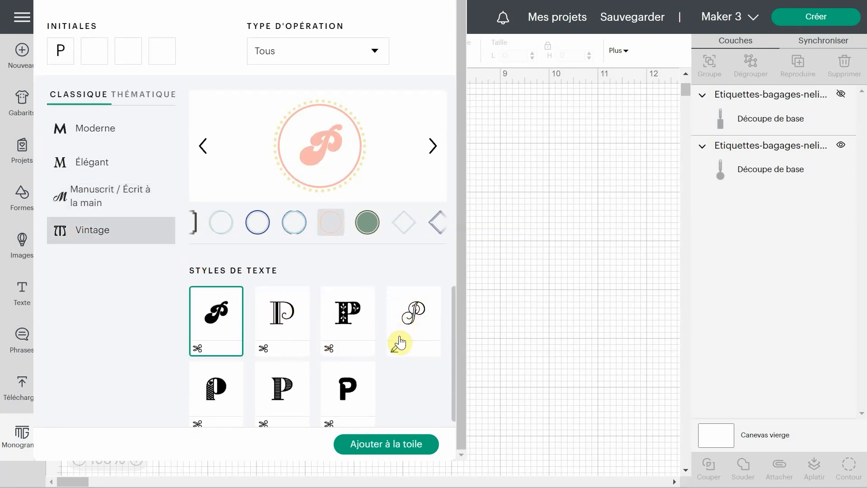
left_click(416, 329)
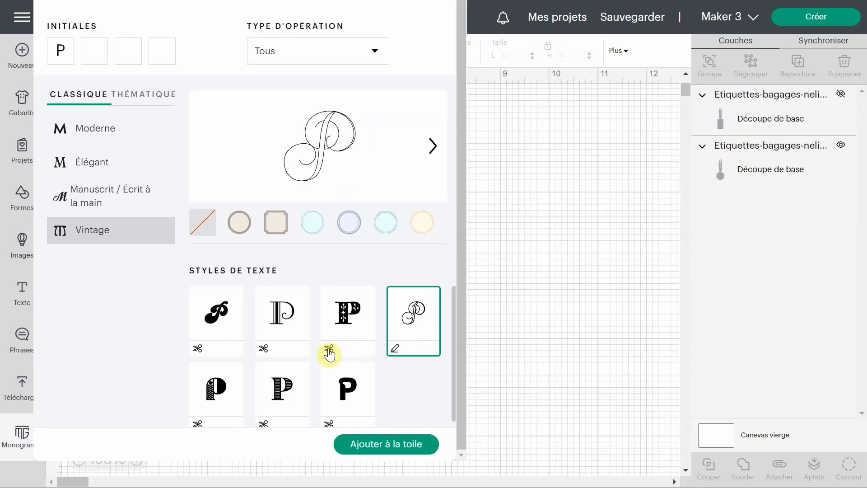
left_click(422, 228)
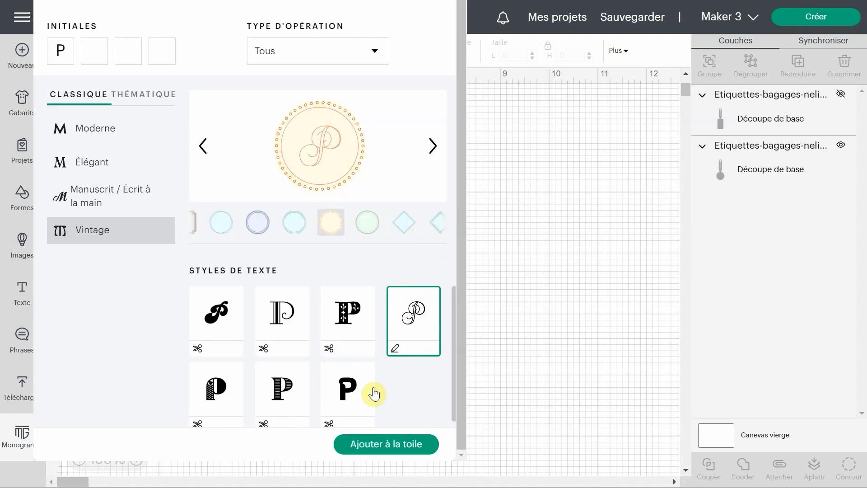
left_click(371, 450)
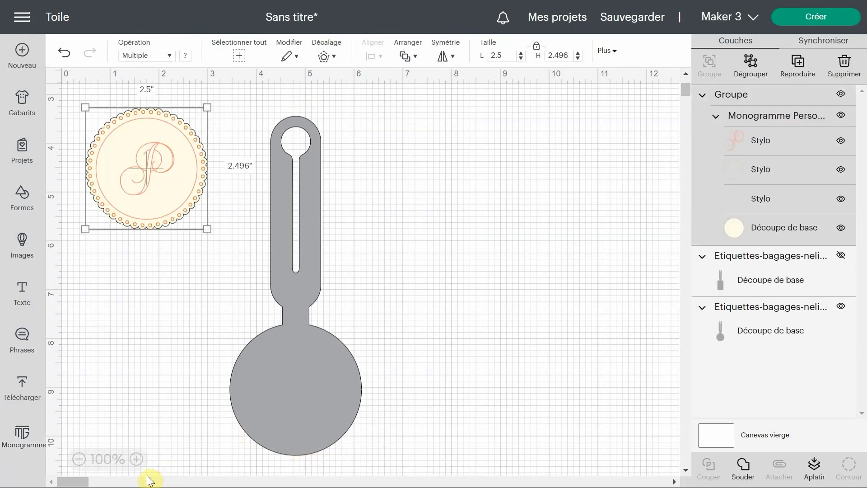
Step: Position the monogram over the round end of the luggage tag and hide its cream base-cut layer
left_click(136, 459)
left_click(136, 459)
left_click_drag(96, 131, 307, 346)
scroll(280, 293, "down", 3)
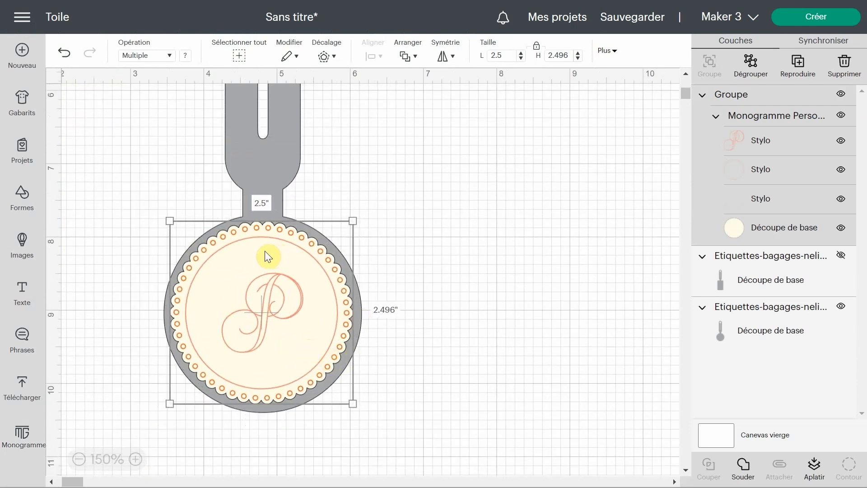
left_click(842, 229)
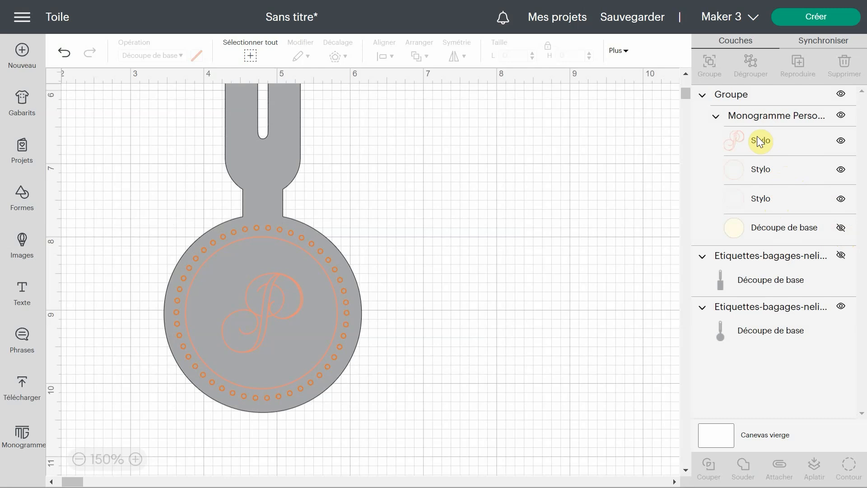
Step: Change the letter P layer's operation from pen to Foil Large and set its colour to Silver
left_click(758, 140)
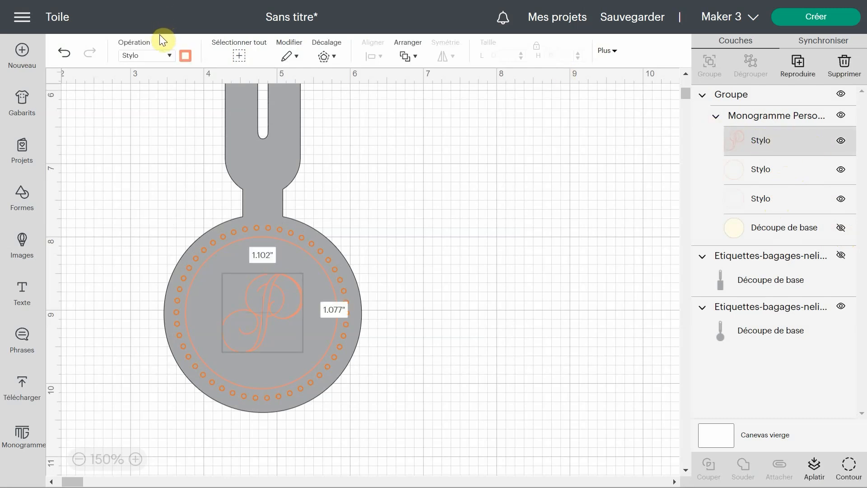
left_click(172, 55)
mouse_move(188, 186)
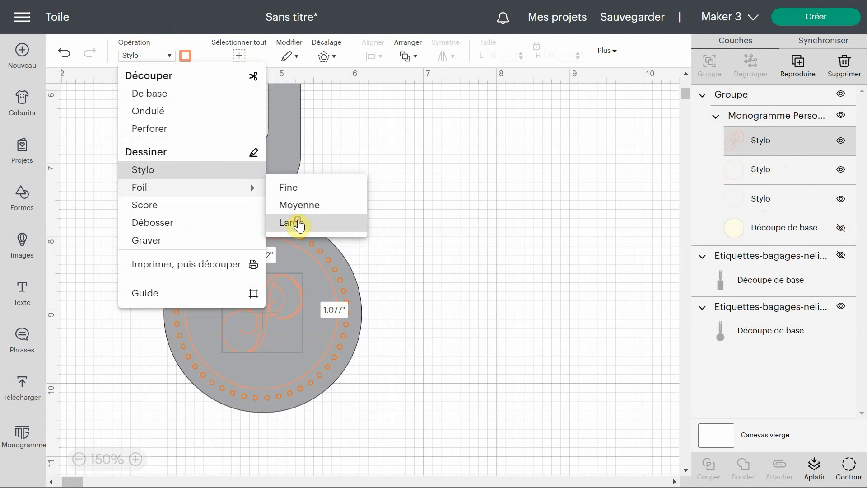
left_click(298, 223)
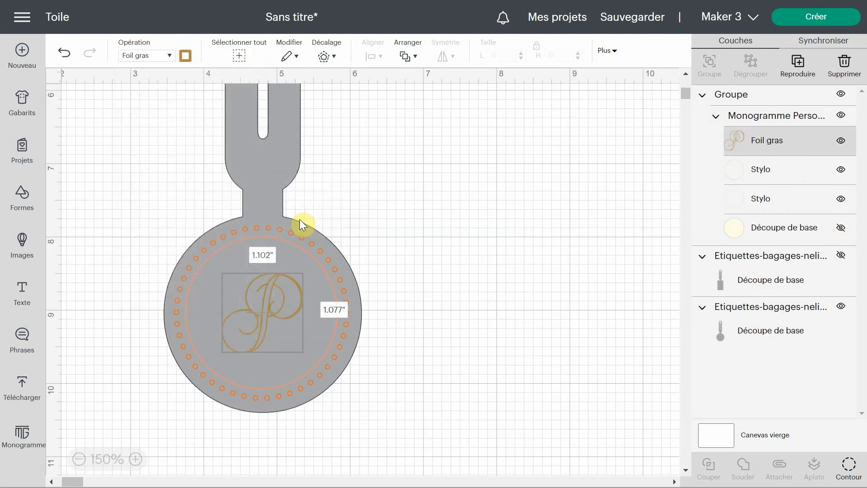
left_click(185, 56)
left_click(213, 108)
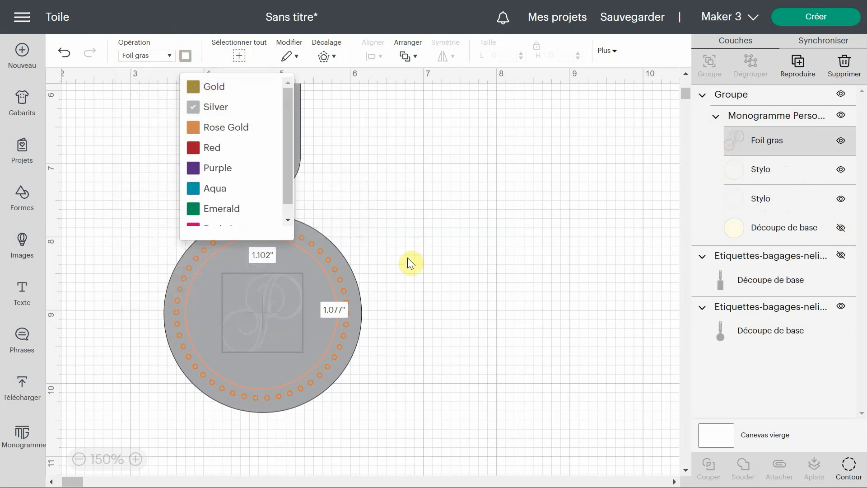
Step: Change the small-dots ring layer's operation to Foil Moyenne and set its colour to Silver
left_click(763, 169)
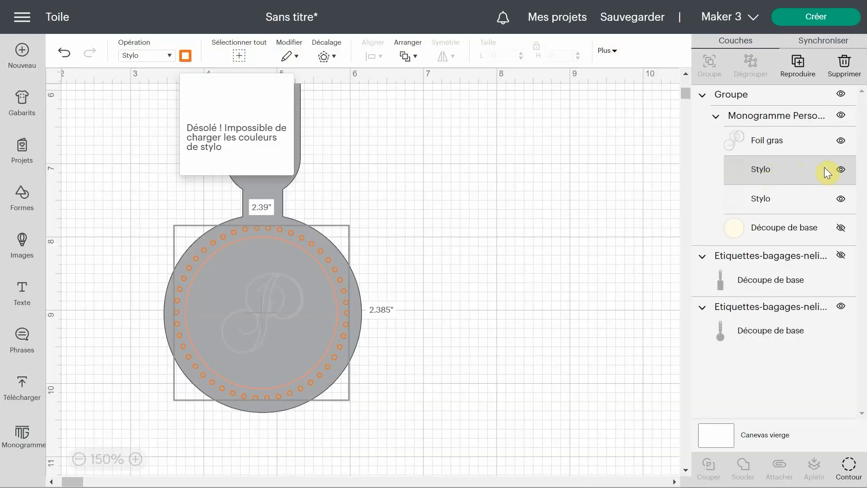
left_click(169, 56)
mouse_move(180, 188)
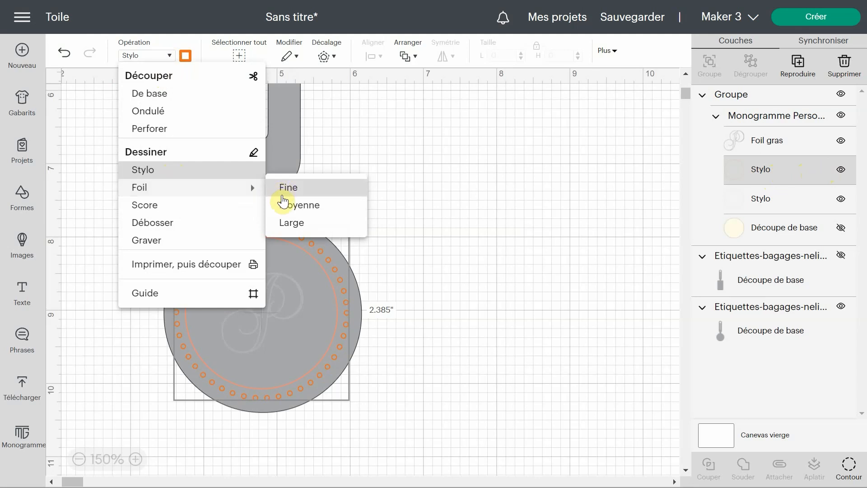
left_click(281, 206)
left_click(186, 55)
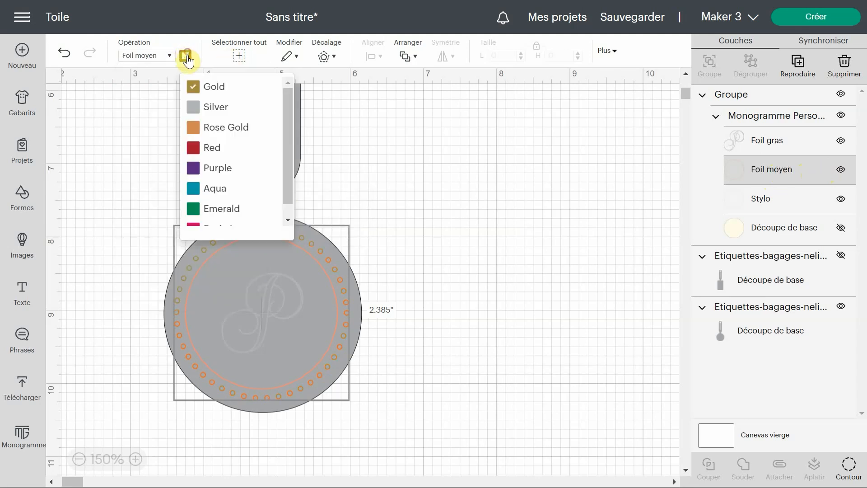
left_click(193, 110)
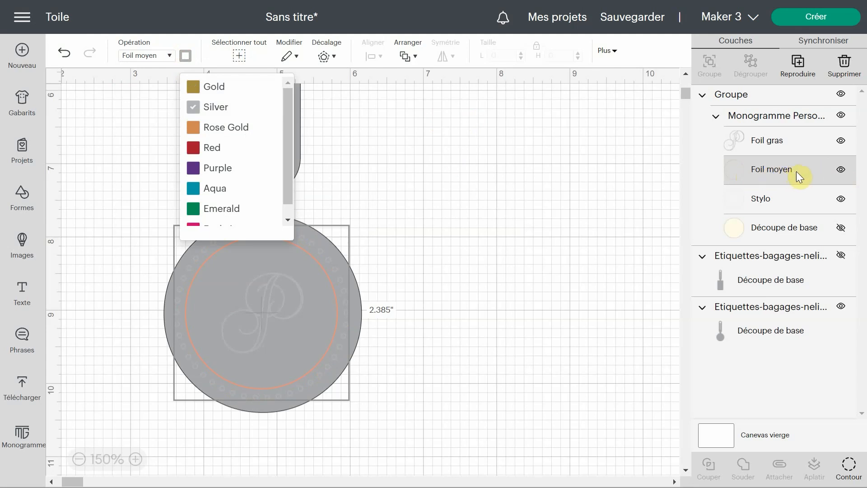
Step: Set the foil thickness of the small-dots ring layer to Fine
left_click(185, 57)
left_click(185, 57)
left_click(169, 56)
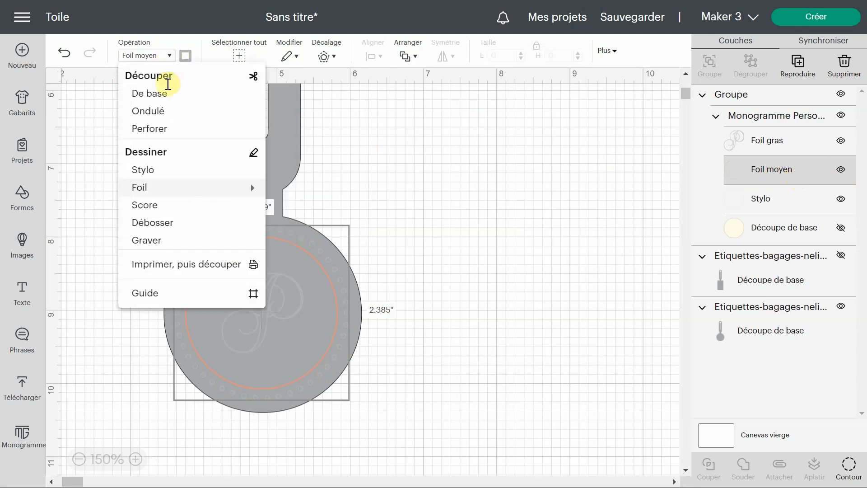
mouse_move(216, 188)
left_click(311, 190)
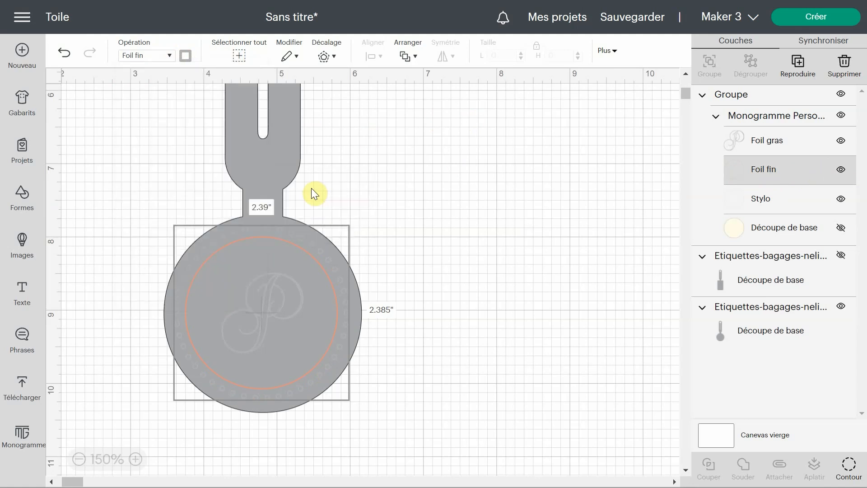
Step: Change the inner circle layer's operation to Foil Moyenne and set its colour to Silver
left_click(779, 208)
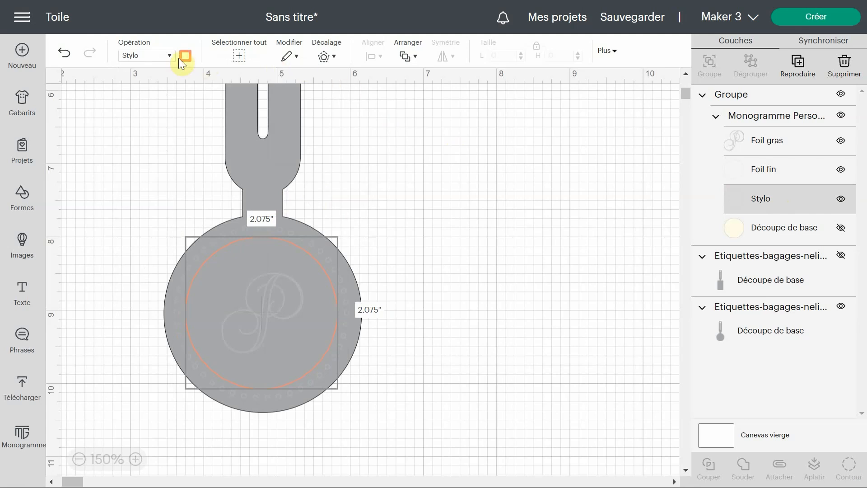
left_click(164, 60)
mouse_move(178, 188)
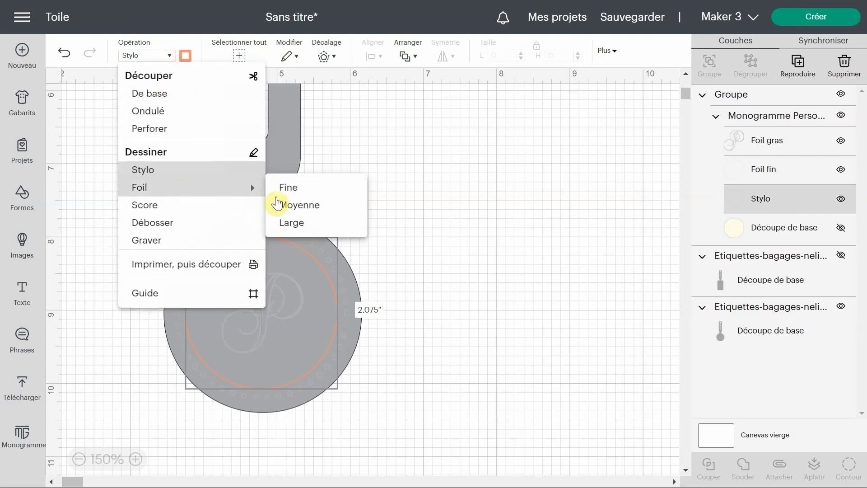
left_click(328, 217)
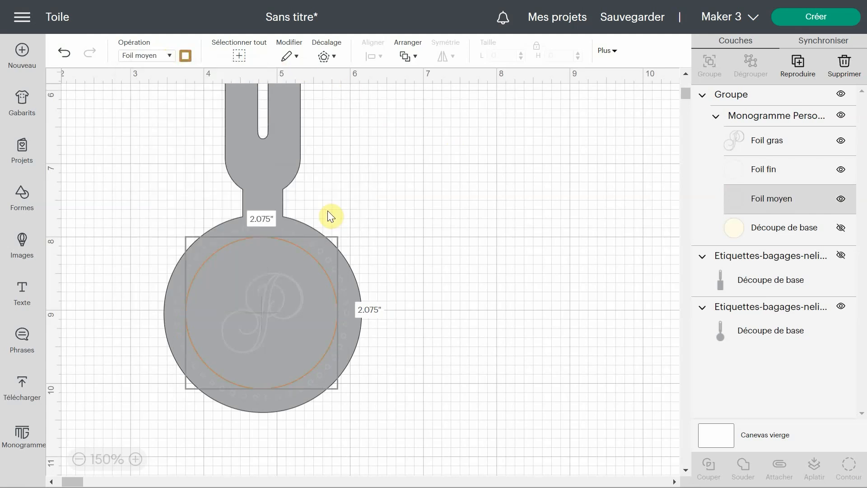
left_click(185, 63)
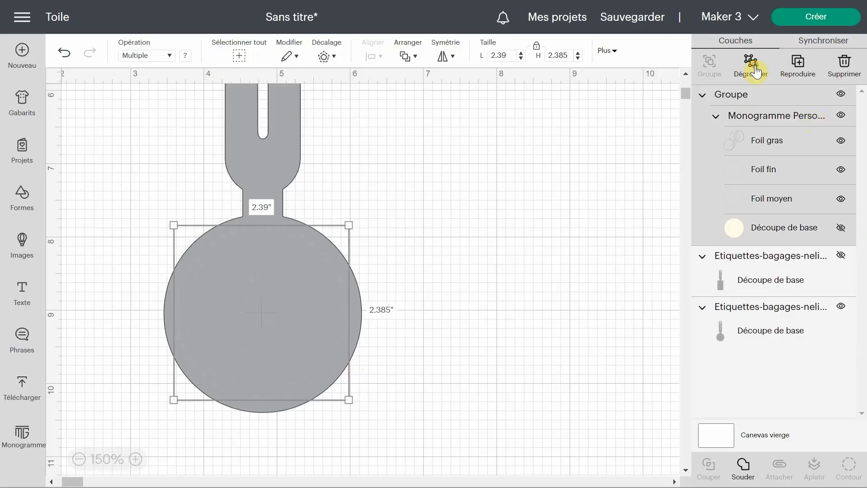
Step: Ungroup the monogram design and detach its foil and base layers into separate objects
left_click(755, 67)
left_click(774, 121)
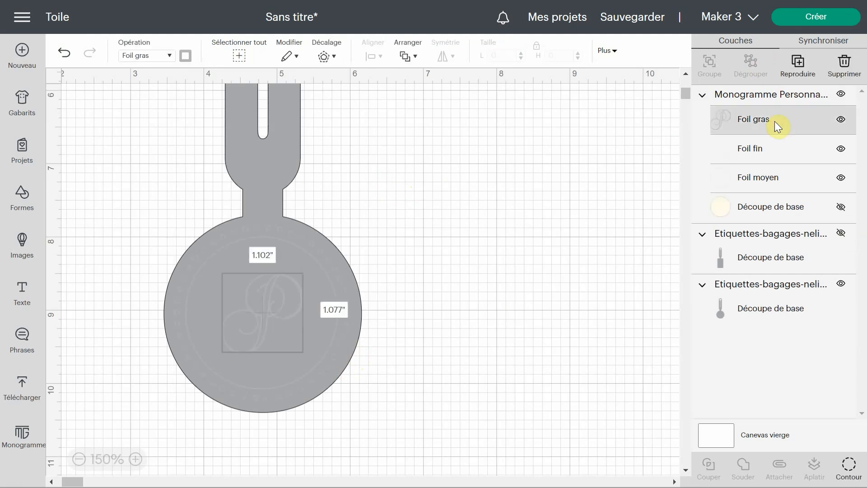
left_click(755, 93)
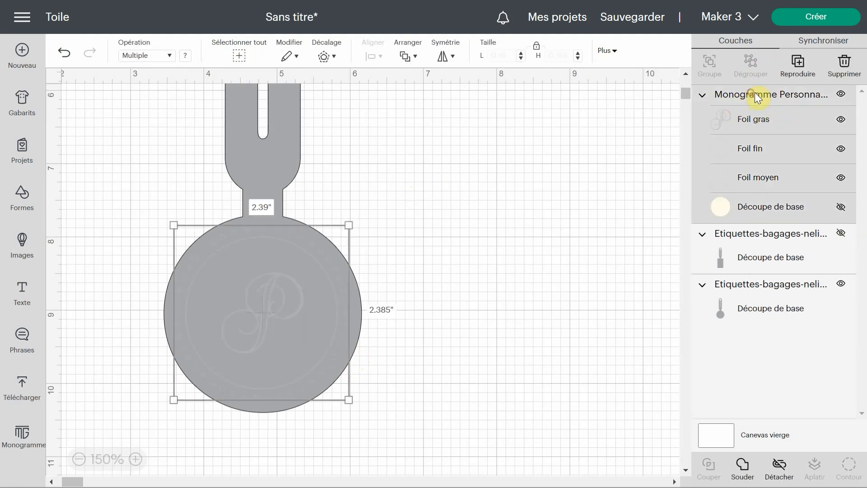
left_click(779, 470)
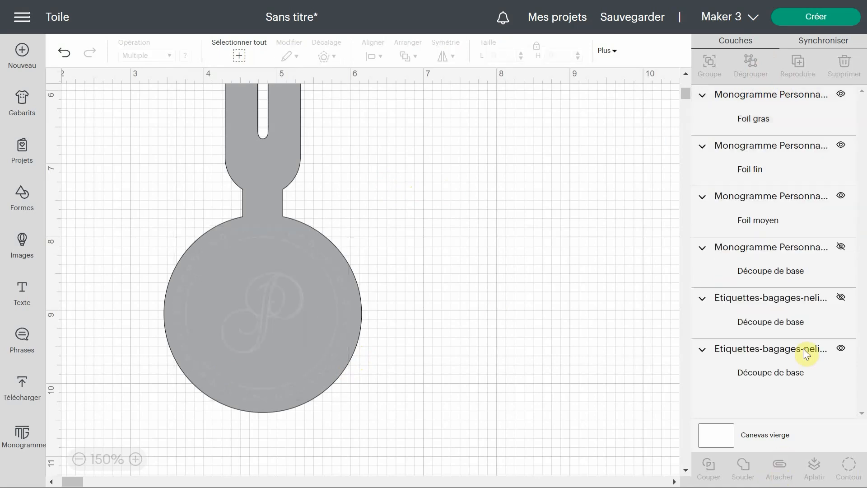
Step: Enlarge the letter P to about 1.31 × 1.28 inches and reposition it inside the inner circle
left_click(748, 119)
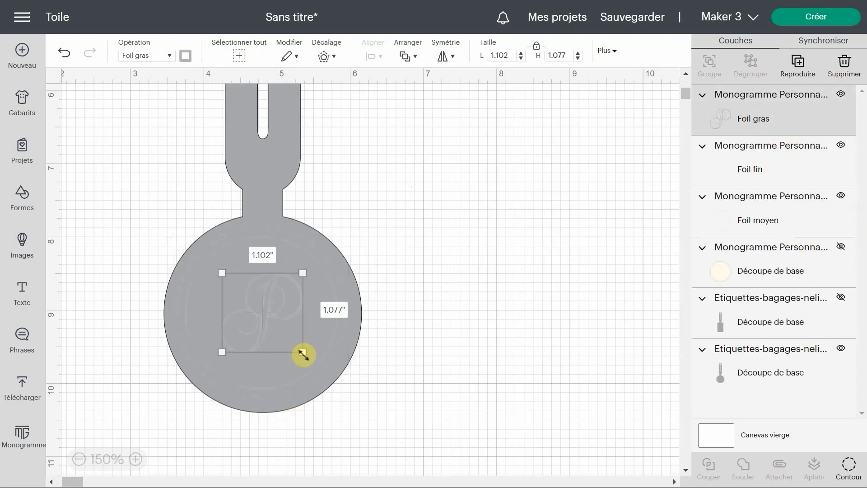
left_click_drag(303, 352, 314, 369)
left_click_drag(280, 322, 273, 318)
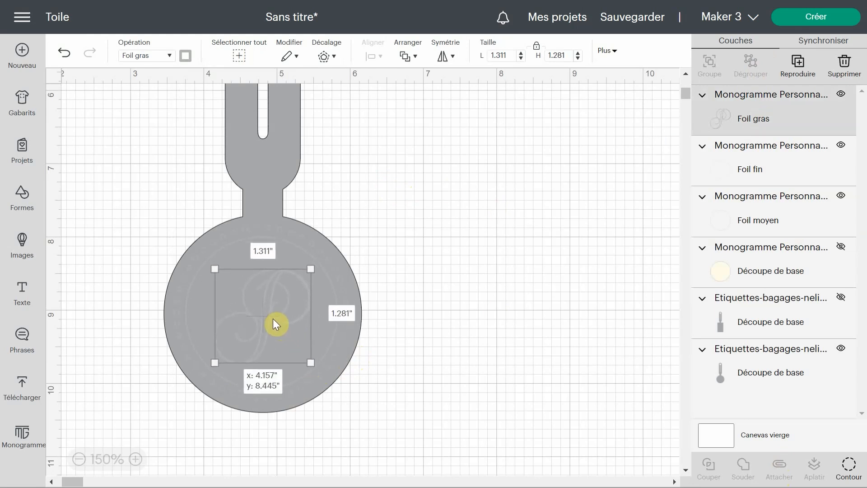
Step: Centre the letter P, the small-dots ring and the inner circle on one another
left_click(346, 349)
left_click(777, 118, "shift")
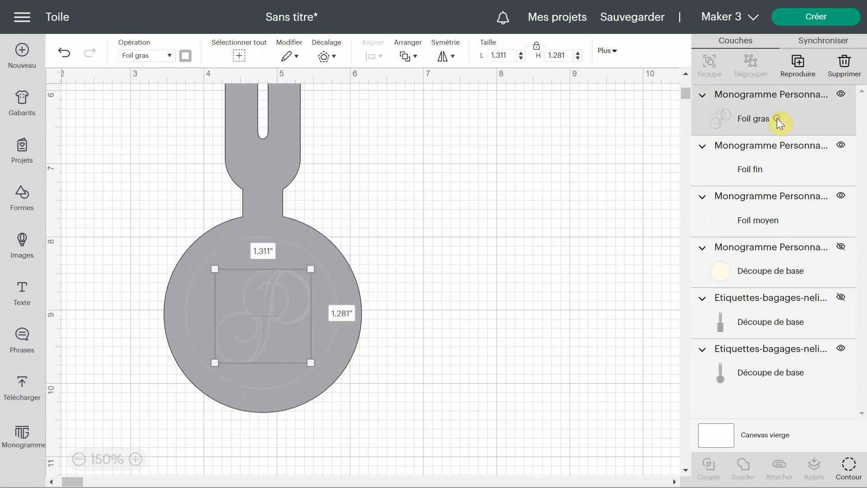
left_click(773, 215, "shift")
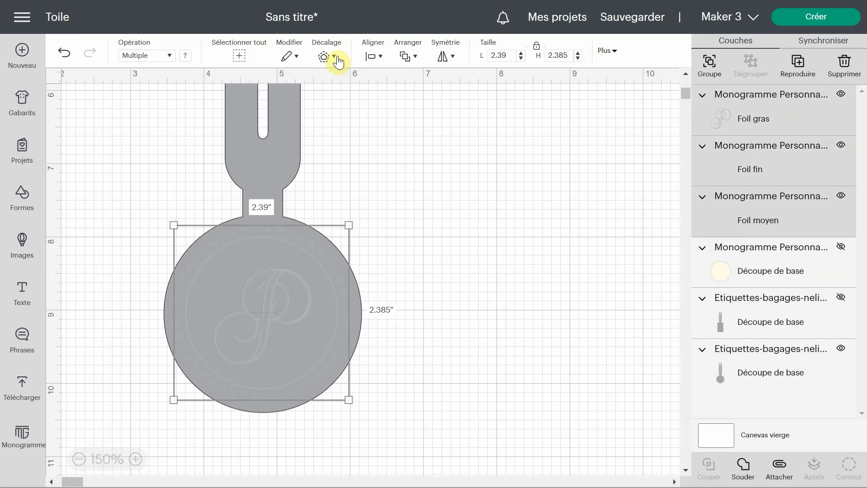
left_click(383, 57)
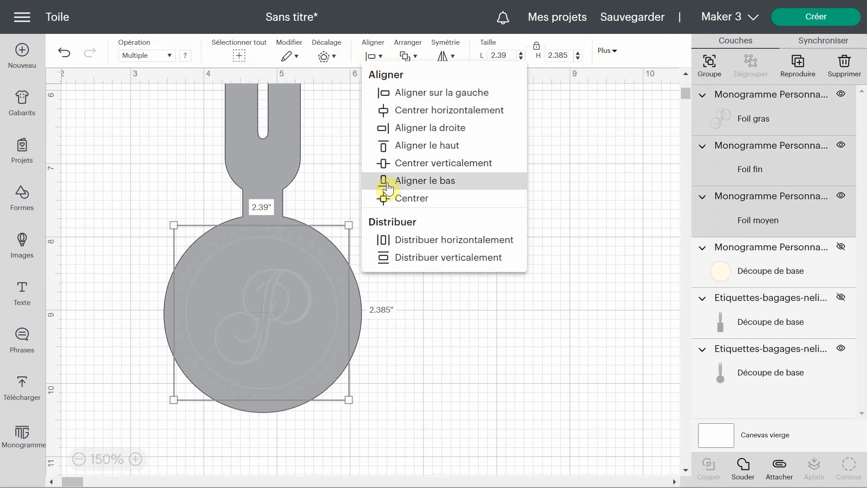
left_click(391, 195)
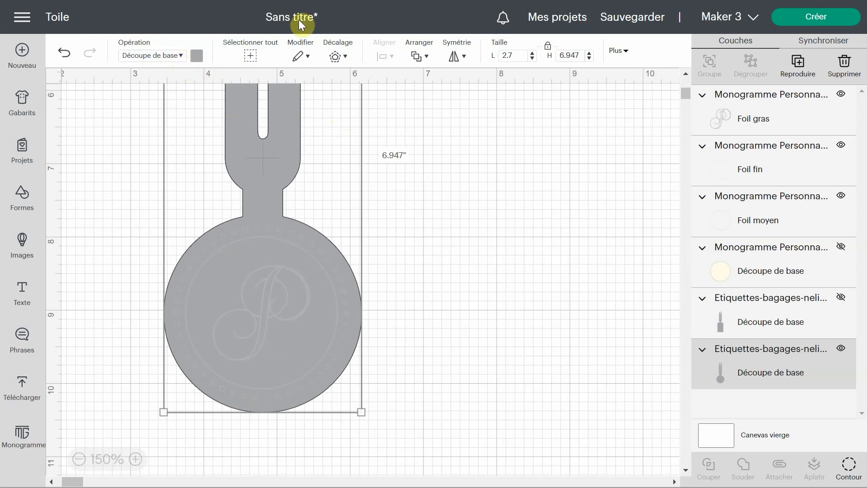
Step: Change the round luggage tag's material colour to dark navy blue
left_click(197, 56)
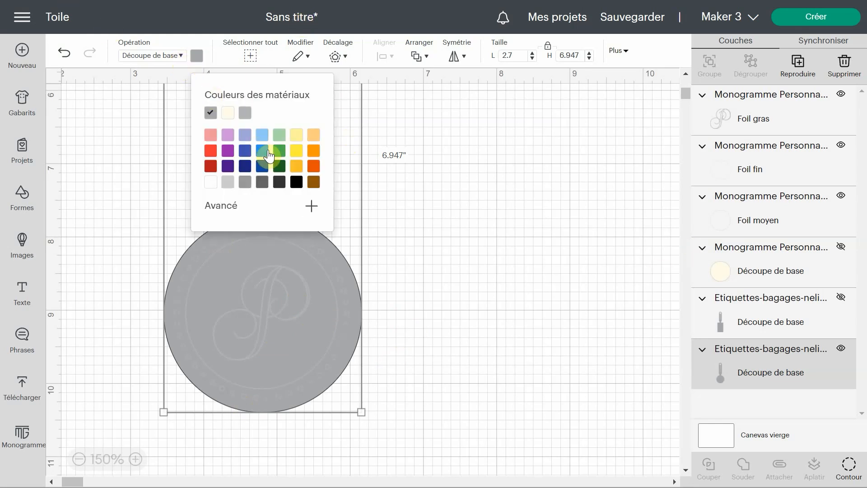
left_click(245, 167)
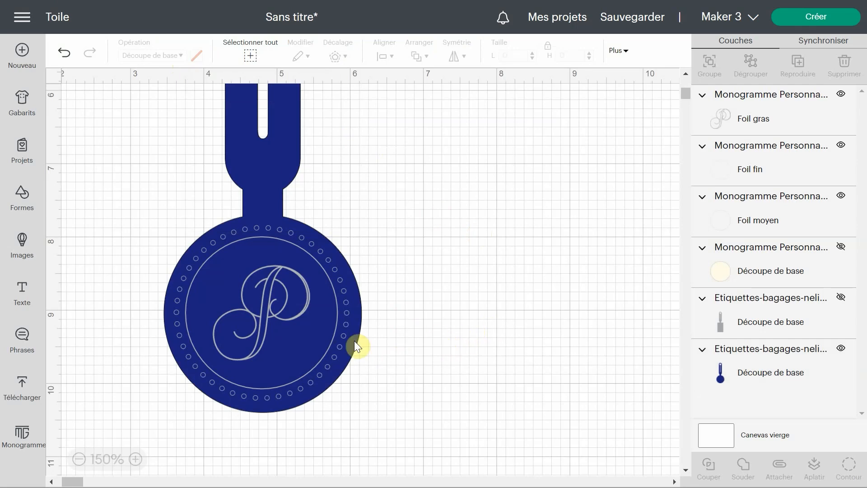
Step: Attach the three foil layers, the letter P, dots ring and inner circle, to each other
left_click(319, 339)
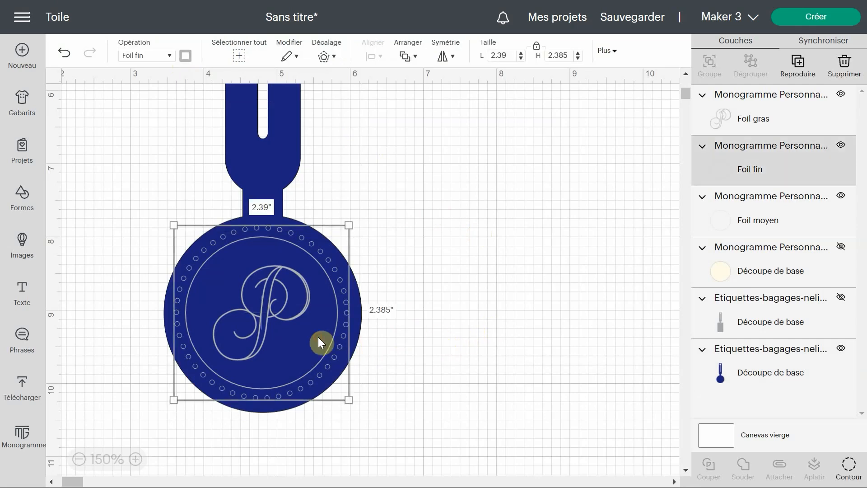
left_click(793, 124, "shift")
left_click(778, 223, "shift")
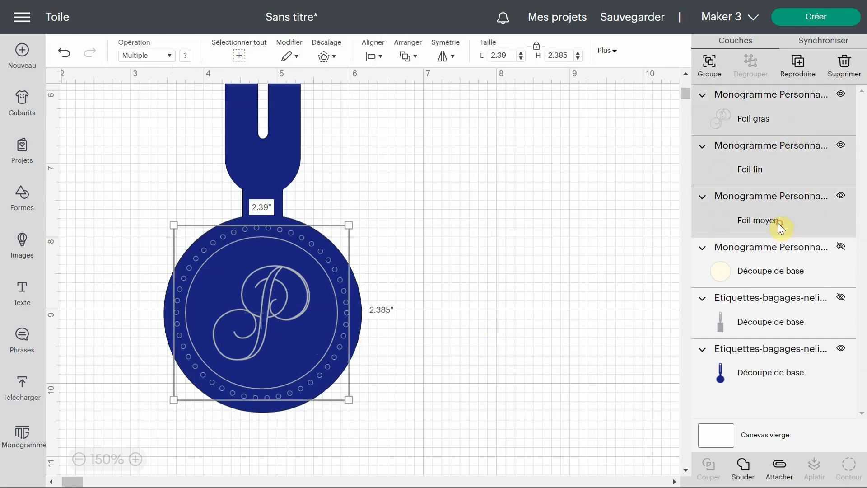
left_click(785, 471)
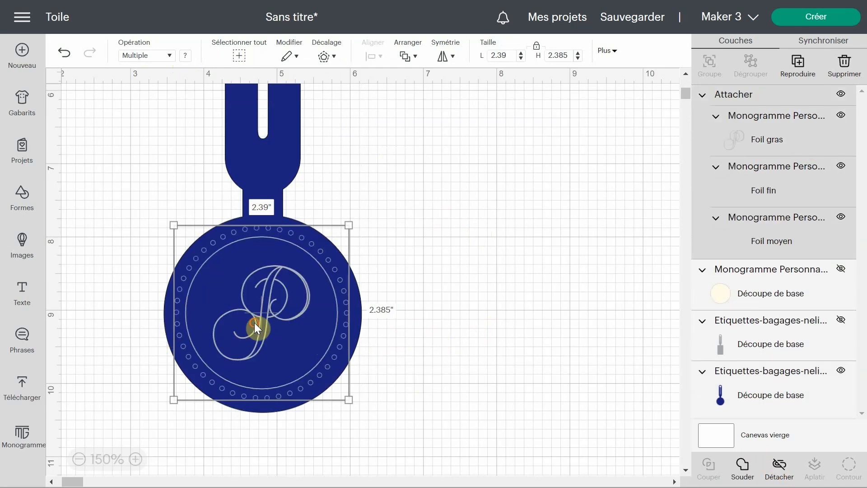
Step: Nudge the attached foil design on the tag's round end and centre it horizontally with the tag
left_click_drag(254, 323, 256, 325)
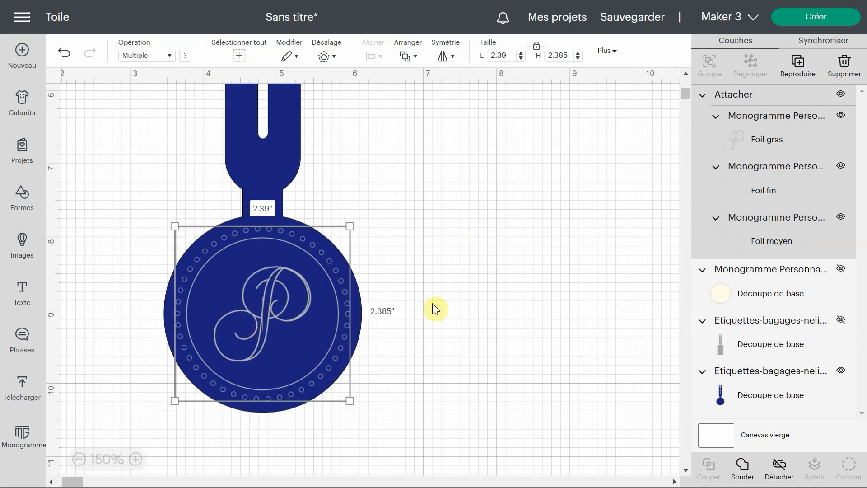
left_click_drag(419, 419, 179, 241)
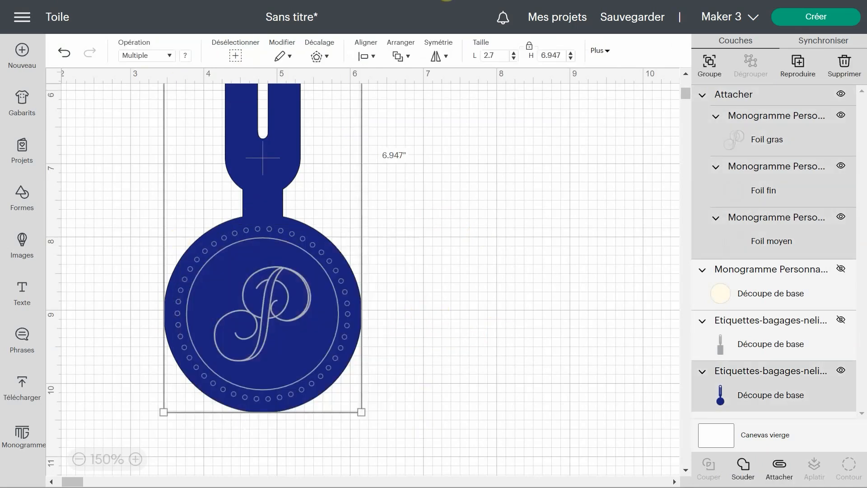
left_click(373, 56)
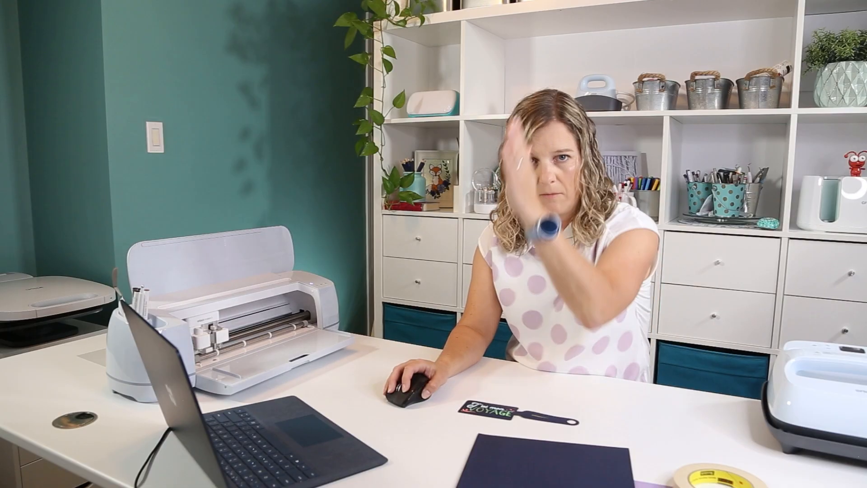
left_click(379, 110)
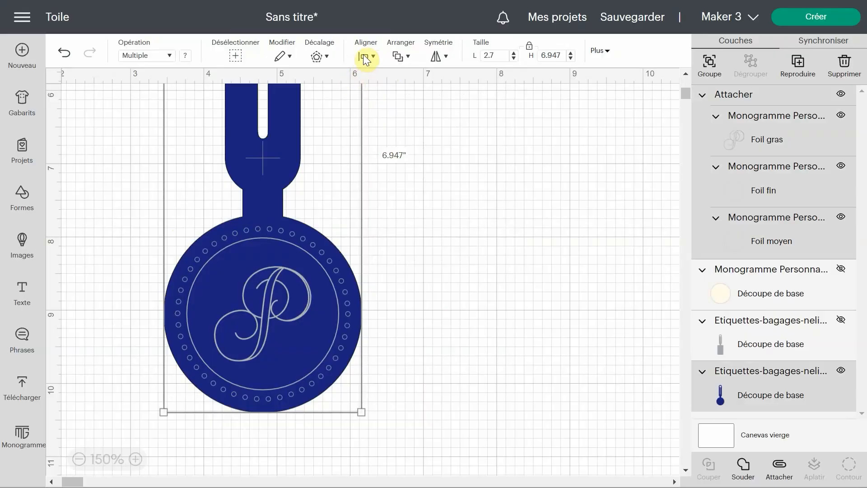
Step: Try to centre the foil design vertically with the whole luggage tag
left_click(363, 54)
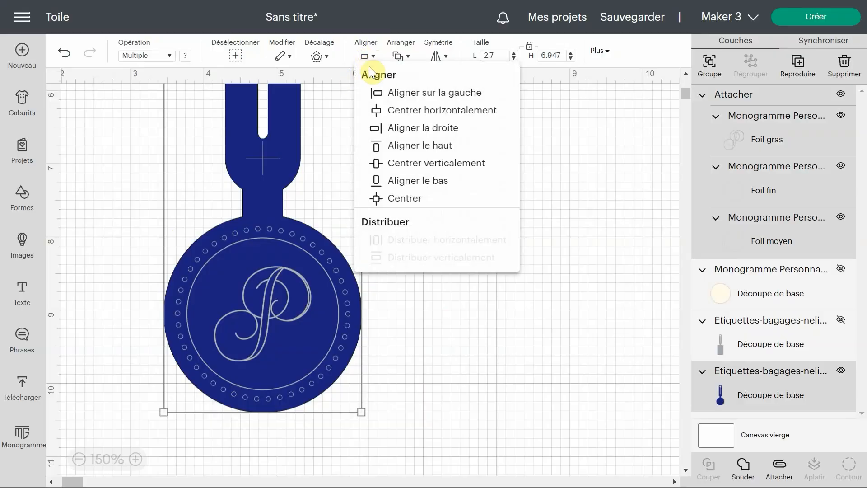
left_click(394, 164)
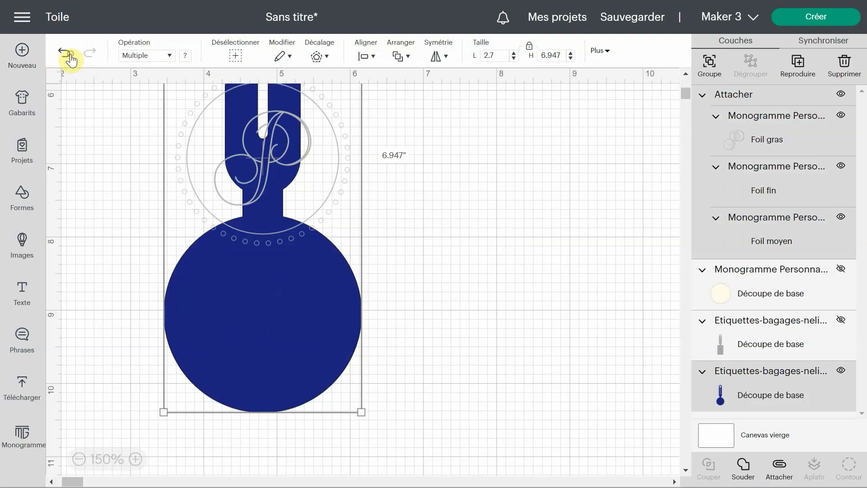
left_click(68, 55)
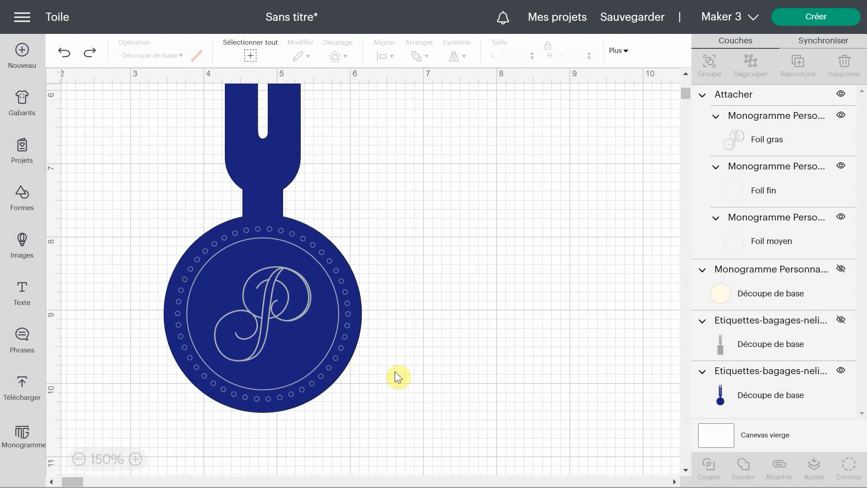
Step: Attach the foil monogram design to the navy blue round luggage tag
left_click(758, 94)
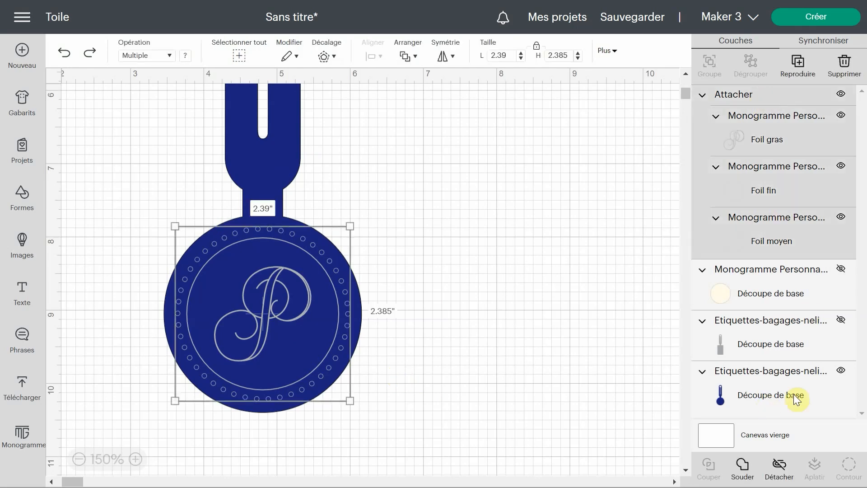
left_click(762, 394, "shift")
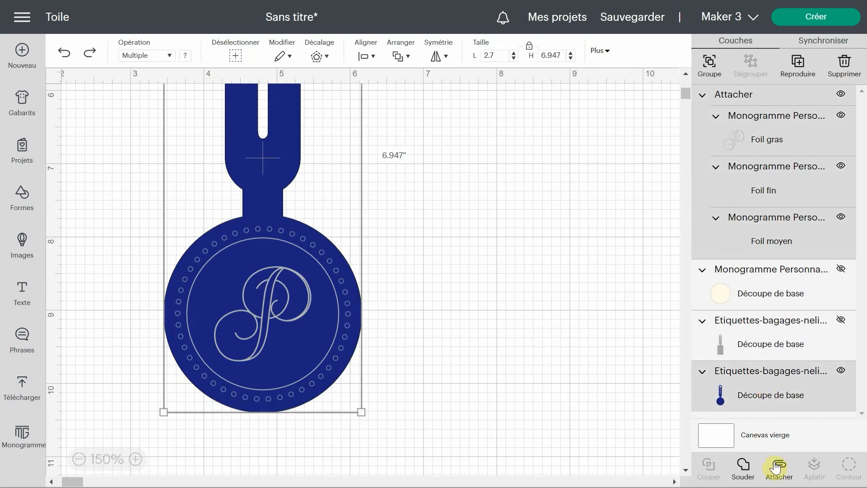
left_click(779, 475)
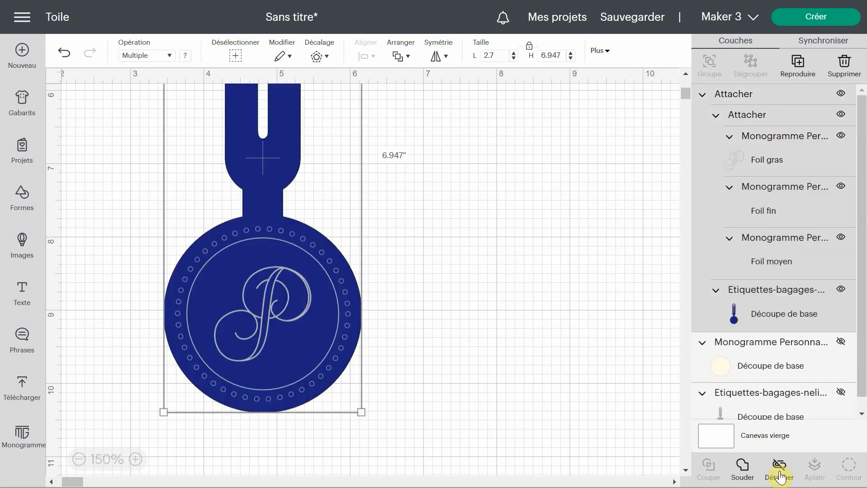